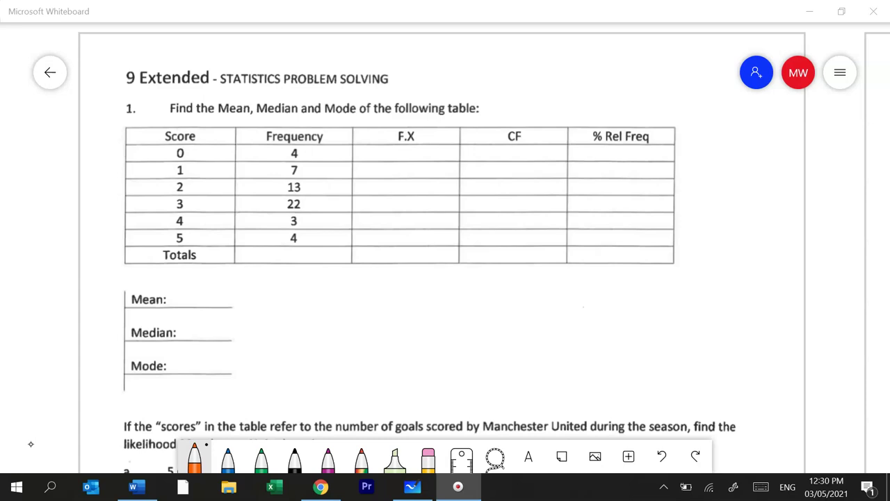
# Write "Mode" above the Frequency heading, "Mean" above F.X and "Median" above CF in orange ink.
pyautogui.click(266, 116)
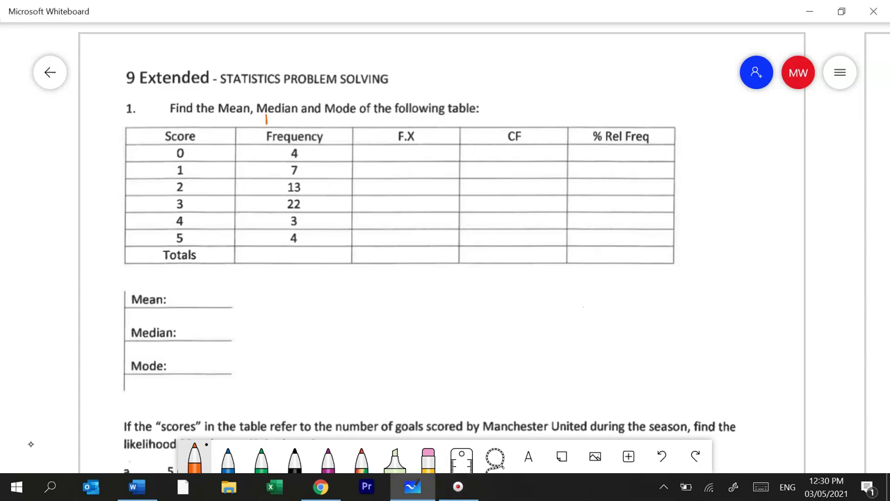
pyautogui.moveTo(265, 120)
pyautogui.mouseDown()
pyautogui.moveTo(278, 114)
pyautogui.moveTo(305, 124)
pyautogui.mouseUp()
pyautogui.moveTo(379, 113)
pyautogui.mouseDown()
pyautogui.moveTo(380, 125)
pyautogui.moveTo(408, 127)
pyautogui.mouseUp()
pyautogui.moveTo(411, 127); pyautogui.dragTo(416, 128)
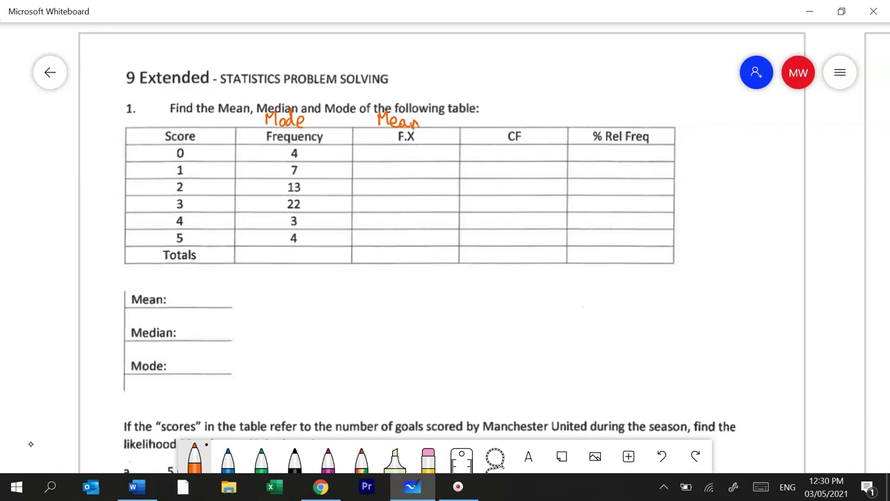
pyautogui.moveTo(475, 113)
pyautogui.mouseDown()
pyautogui.moveTo(476, 125)
pyautogui.moveTo(530, 127)
pyautogui.mouseUp()
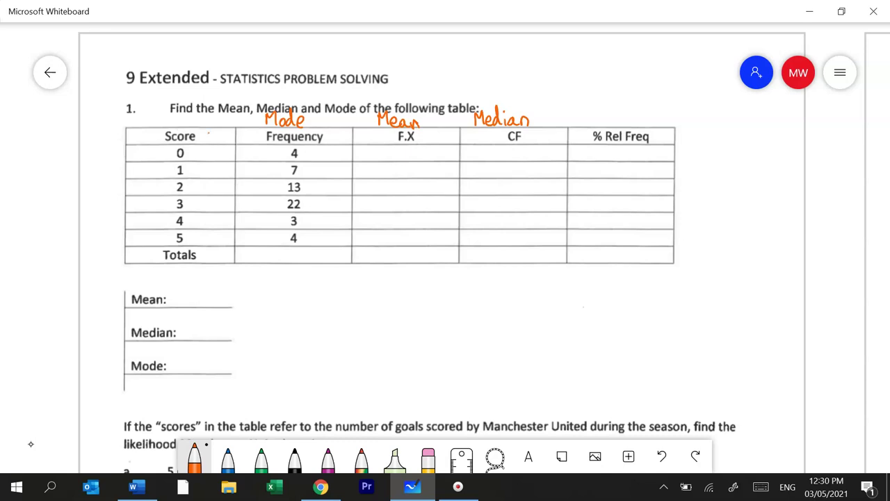
# Write "(x)" beside the Score heading and "(F)" beside the Frequency heading.
pyautogui.moveTo(210, 132); pyautogui.dragTo(218, 141)
pyautogui.moveTo(218, 132)
pyautogui.mouseDown()
pyautogui.moveTo(210, 142)
pyautogui.moveTo(226, 134)
pyautogui.moveTo(223, 144)
pyautogui.moveTo(209, 145)
pyautogui.mouseUp()
pyautogui.moveTo(335, 143)
pyautogui.mouseDown()
pyautogui.moveTo(342, 131)
pyautogui.moveTo(343, 146)
pyautogui.moveTo(334, 144)
pyautogui.mouseUp()
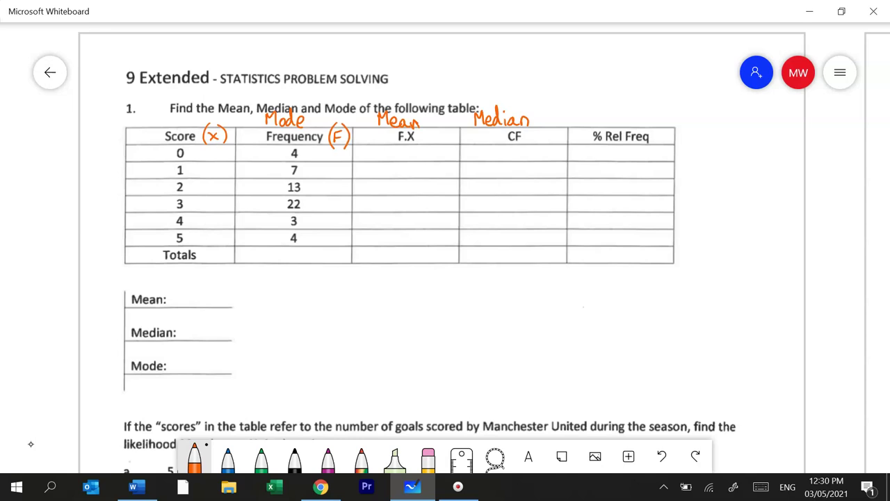
# Fill the F.X column with 0, 7, 26, 66, 12 and 20, and write 131 as its total.
pyautogui.moveTo(407, 148); pyautogui.dragTo(404, 194)
pyautogui.moveTo(411, 182)
pyautogui.mouseDown()
pyautogui.moveTo(397, 206)
pyautogui.moveTo(408, 206)
pyautogui.moveTo(399, 226)
pyautogui.moveTo(412, 226)
pyautogui.moveTo(403, 242)
pyautogui.moveTo(413, 233)
pyautogui.mouseUp()
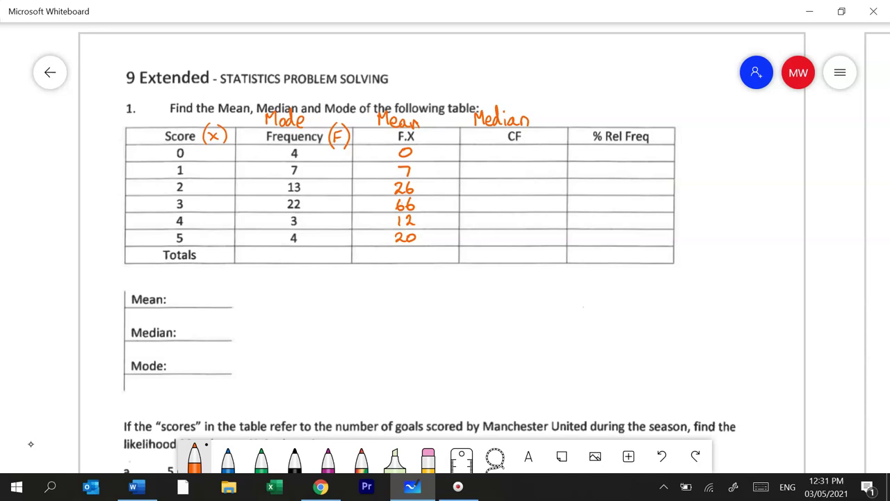
pyautogui.moveTo(393, 249)
pyautogui.mouseDown()
pyautogui.moveTo(393, 261)
pyautogui.moveTo(414, 259)
pyautogui.mouseUp()
# Fill the CF column with the cumulative frequencies 4, 11, 24, 46, 49 and 53.
pyautogui.moveTo(298, 144); pyautogui.dragTo(304, 145)
pyautogui.click(661, 455)
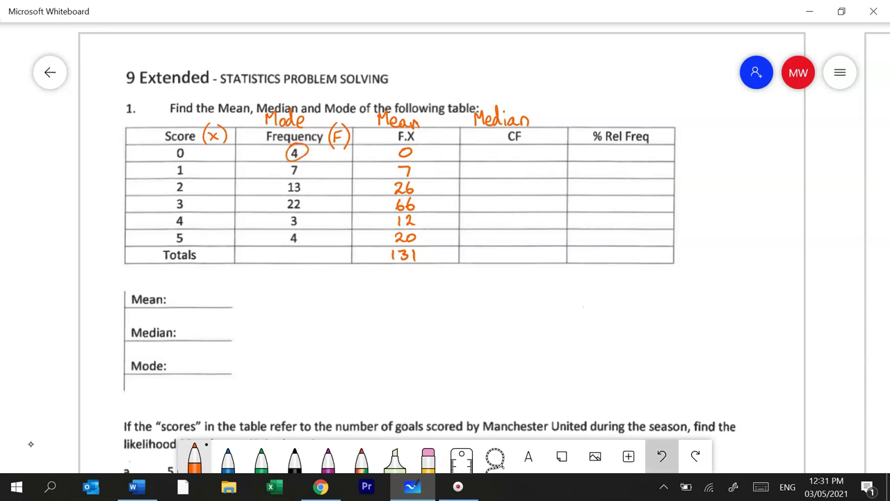
pyautogui.moveTo(509, 148); pyautogui.dragTo(519, 155)
pyautogui.moveTo(515, 148); pyautogui.dragTo(514, 161)
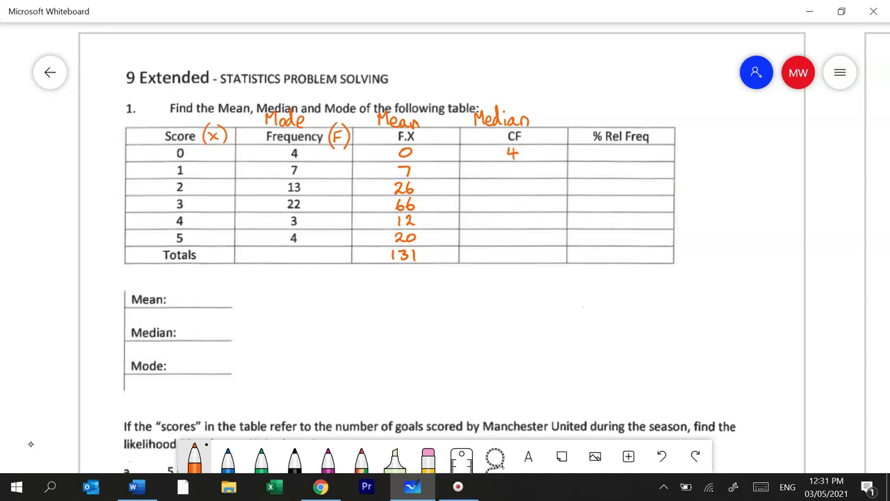
pyautogui.moveTo(296, 162)
pyautogui.mouseDown()
pyautogui.moveTo(291, 177)
pyautogui.moveTo(298, 161)
pyautogui.mouseUp()
pyautogui.click(661, 455)
pyautogui.moveTo(509, 168); pyautogui.dragTo(510, 178)
pyautogui.moveTo(516, 167); pyautogui.dragTo(516, 178)
pyautogui.moveTo(294, 178); pyautogui.dragTo(304, 180)
pyautogui.hotkey('ctrl', 'z')
pyautogui.moveTo(504, 183)
pyautogui.mouseDown()
pyautogui.moveTo(523, 189)
pyautogui.moveTo(502, 223)
pyautogui.moveTo(514, 222)
pyautogui.mouseUp()
pyautogui.moveTo(509, 217)
pyautogui.mouseDown()
pyautogui.moveTo(509, 229)
pyautogui.moveTo(522, 227)
pyautogui.moveTo(503, 243)
pyautogui.moveTo(517, 243)
pyautogui.mouseUp()
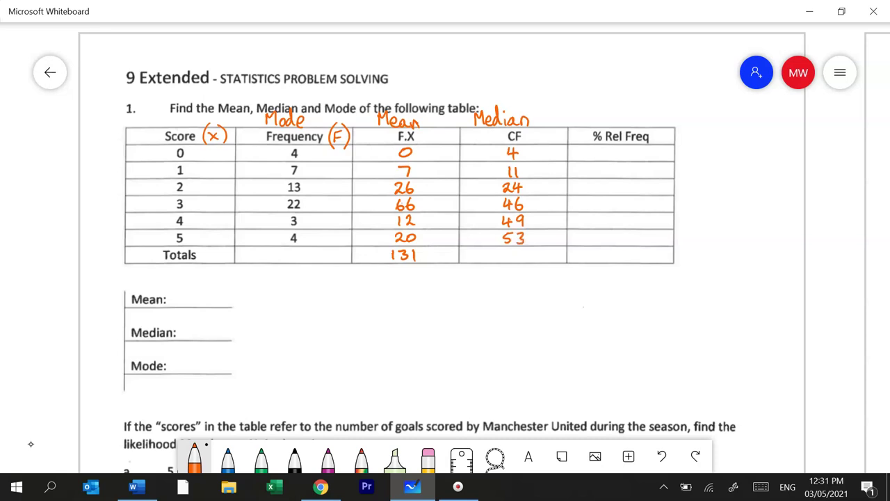
# Scribble out the CF and % Rel Freq cells of the Totals row and write 53 as the frequency total.
pyautogui.moveTo(464, 259); pyautogui.dragTo(666, 257)
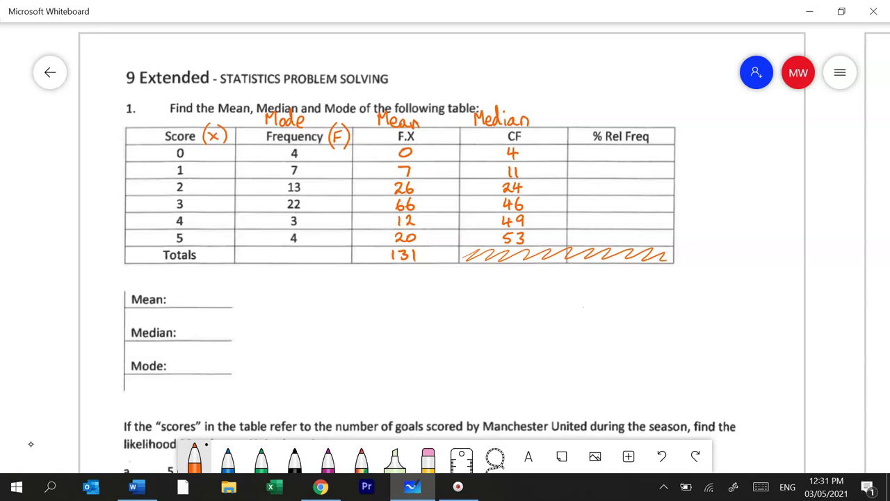
pyautogui.moveTo(282, 249)
pyautogui.mouseDown()
pyautogui.moveTo(280, 258)
pyautogui.moveTo(291, 247)
pyautogui.moveTo(301, 255)
pyautogui.moveTo(292, 260)
pyautogui.mouseUp()
pyautogui.click(228, 456)
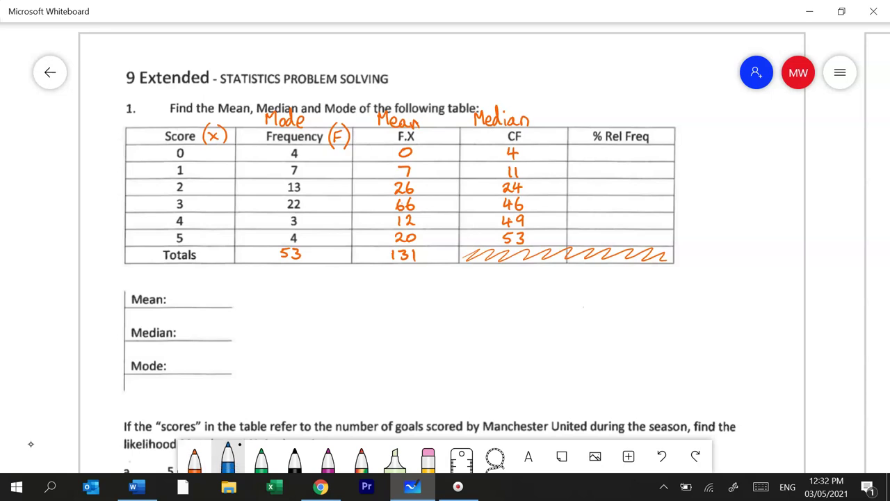
pyautogui.click(194, 455)
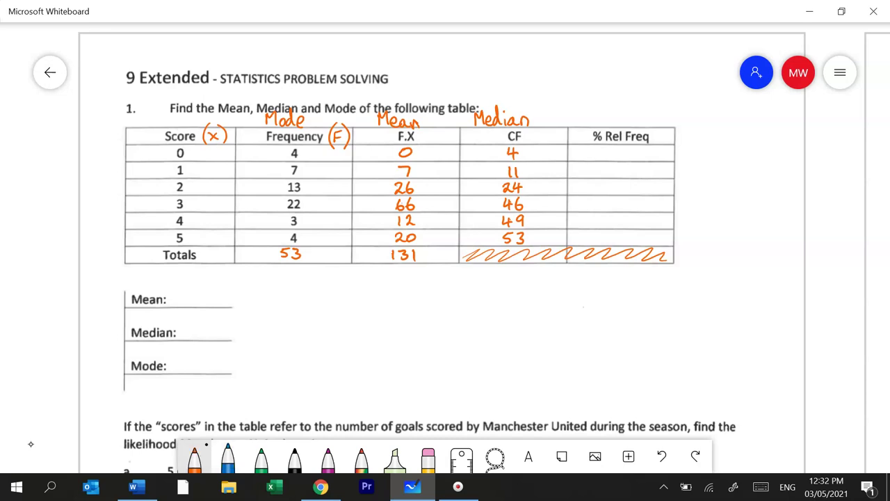
# Fill the % Rel Freq column with 4/53 × 100 = 7.5%, 13.2, 24.5, 41.5, 5.7 and 7.5 in orange ink.
pyautogui.moveTo(299, 144)
pyautogui.mouseDown()
pyautogui.moveTo(290, 157)
pyautogui.moveTo(304, 146)
pyautogui.mouseUp()
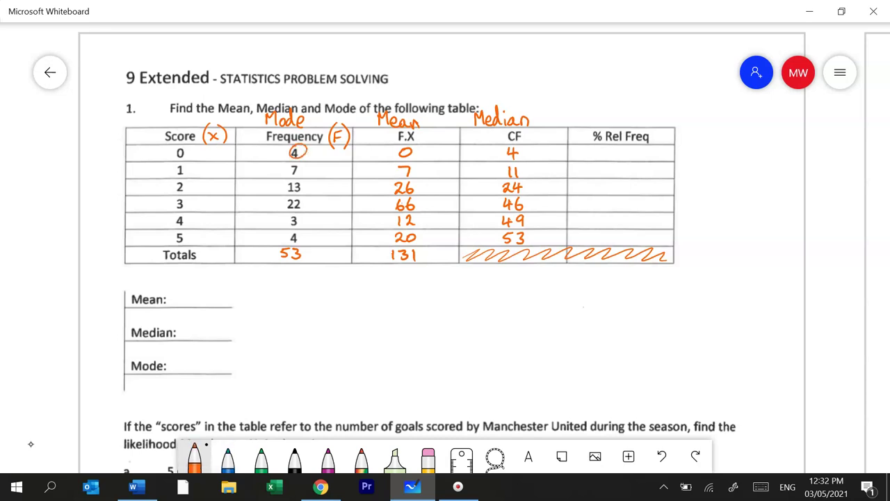
pyautogui.moveTo(300, 245)
pyautogui.mouseDown()
pyautogui.moveTo(279, 264)
pyautogui.moveTo(304, 246)
pyautogui.mouseUp()
pyautogui.hotkey('ctrl', 'z')
pyautogui.hotkey('ctrl', 'z')
pyautogui.moveTo(576, 143)
pyautogui.mouseDown()
pyautogui.moveTo(590, 148)
pyautogui.moveTo(581, 162)
pyautogui.moveTo(649, 160)
pyautogui.moveTo(669, 150)
pyautogui.moveTo(679, 160)
pyautogui.mouseUp()
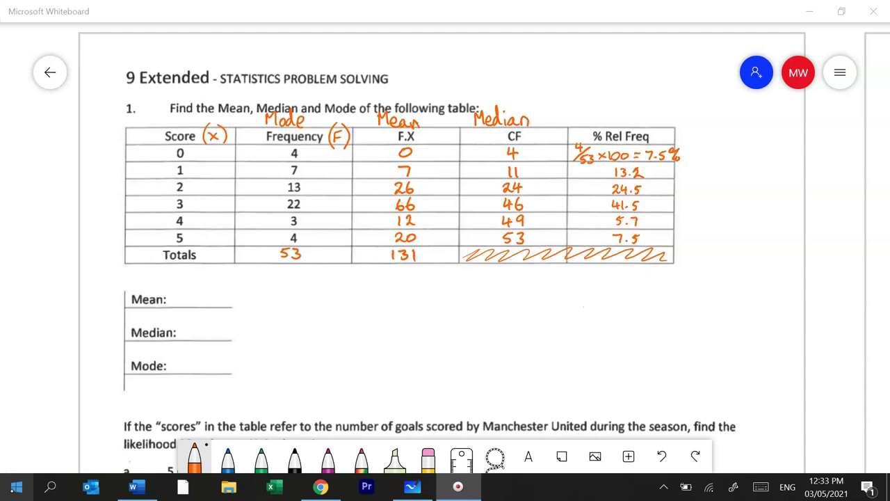
# Write the mean formula "Fx total" over "F total" with an equals sign below the Totals row.
pyautogui.scroll(-2, 405, 176)
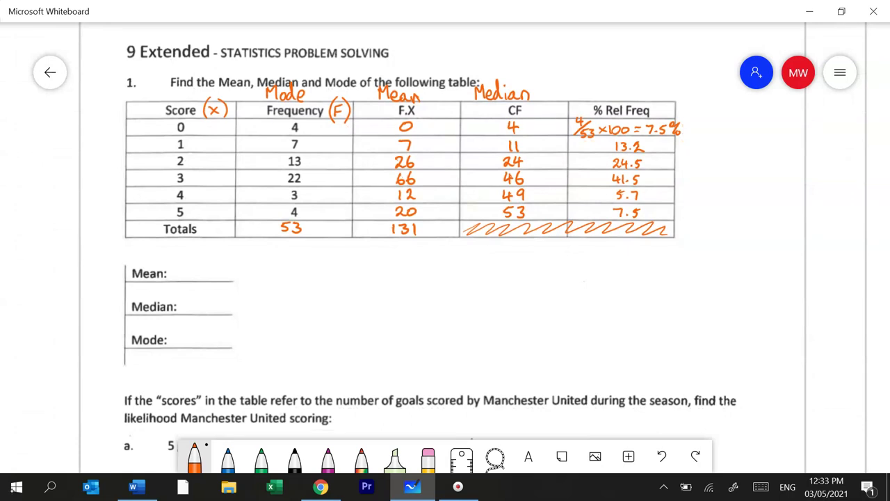
pyautogui.moveTo(275, 246)
pyautogui.mouseDown()
pyautogui.moveTo(276, 258)
pyautogui.moveTo(283, 245)
pyautogui.mouseUp()
pyautogui.moveTo(275, 251); pyautogui.dragTo(315, 249)
pyautogui.moveTo(319, 251); pyautogui.dragTo(328, 257)
pyautogui.moveTo(324, 248); pyautogui.dragTo(345, 256)
pyautogui.moveTo(273, 261); pyautogui.dragTo(350, 263)
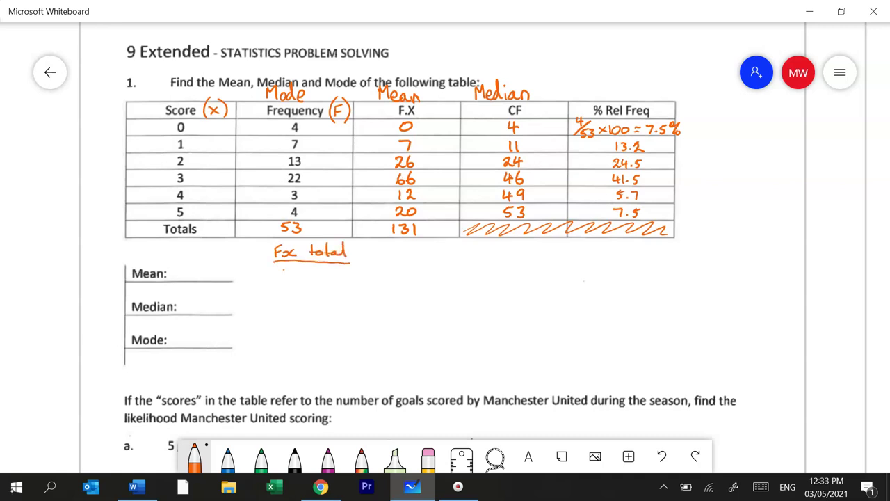
pyautogui.moveTo(282, 278)
pyautogui.mouseDown()
pyautogui.moveTo(293, 269)
pyautogui.moveTo(323, 279)
pyautogui.moveTo(340, 265)
pyautogui.moveTo(406, 248)
pyautogui.moveTo(401, 254)
pyautogui.mouseUp()
# Complete the right side of the mean formula as the fraction 131 over 53.
pyautogui.moveTo(413, 242); pyautogui.dragTo(414, 255)
pyautogui.moveTo(409, 219)
pyautogui.mouseDown()
pyautogui.moveTo(418, 220)
pyautogui.moveTo(401, 217)
pyautogui.mouseUp()
pyautogui.hotkey('ctrl', 'z')
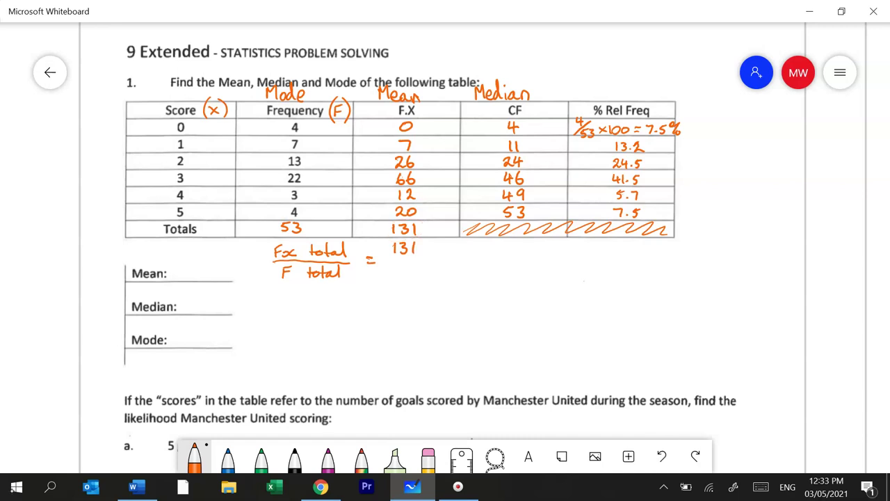
pyautogui.moveTo(386, 260); pyautogui.dragTo(427, 259)
pyautogui.moveTo(295, 215); pyautogui.dragTo(306, 218)
pyautogui.hotkey('ctrl', 'z')
pyautogui.moveTo(400, 264)
pyautogui.mouseDown()
pyautogui.moveTo(396, 273)
pyautogui.moveTo(407, 273)
pyautogui.mouseUp()
# Write 2.47 as the answer on the Mean line.
pyautogui.moveTo(180, 265)
pyautogui.mouseDown()
pyautogui.moveTo(190, 276)
pyautogui.moveTo(209, 276)
pyautogui.mouseUp()
pyautogui.click(197, 272)
pyautogui.moveTo(215, 262); pyautogui.dragTo(219, 276)
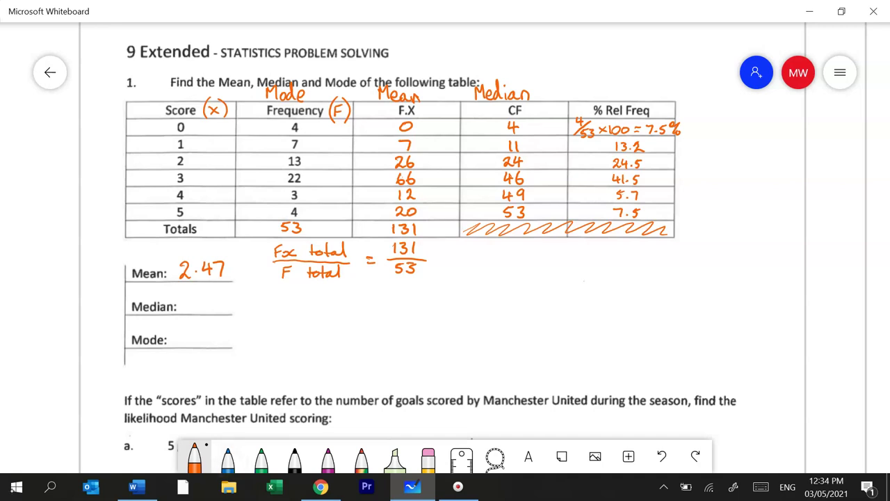
# Write the median position calculation (53 + 1) / 2 = 27 in blue ink below the mean formula.
pyautogui.click(227, 456)
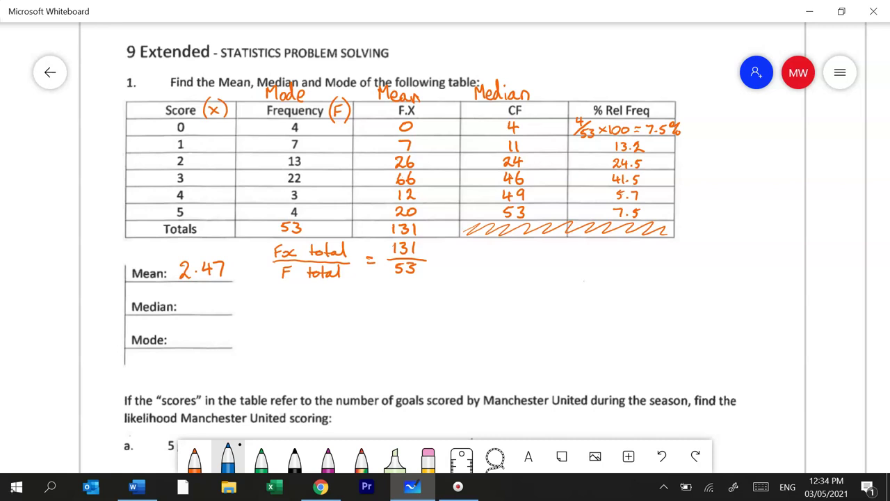
pyautogui.moveTo(281, 286)
pyautogui.mouseDown()
pyautogui.moveTo(282, 297)
pyautogui.moveTo(288, 284)
pyautogui.moveTo(290, 297)
pyautogui.moveTo(307, 297)
pyautogui.mouseUp()
pyautogui.moveTo(303, 291)
pyautogui.mouseDown()
pyautogui.moveTo(324, 298)
pyautogui.moveTo(304, 315)
pyautogui.moveTo(347, 294)
pyautogui.mouseUp()
pyautogui.moveTo(337, 299)
pyautogui.mouseDown()
pyautogui.moveTo(362, 296)
pyautogui.moveTo(373, 305)
pyautogui.mouseUp()
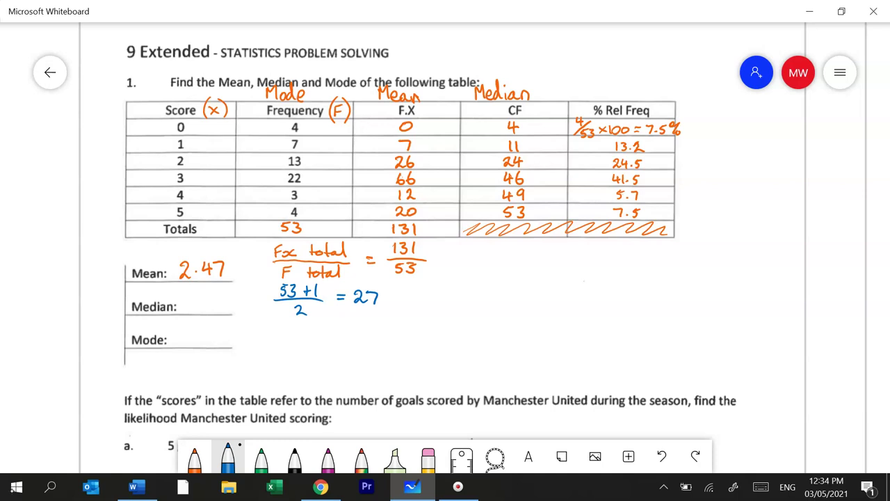
pyautogui.moveTo(407, 311); pyautogui.dragTo(502, 254)
pyautogui.moveTo(480, 262); pyautogui.dragTo(496, 275)
pyautogui.click(661, 455)
pyautogui.moveTo(476, 131)
pyautogui.mouseDown()
pyautogui.moveTo(489, 118)
pyautogui.moveTo(482, 130)
pyautogui.mouseUp()
pyautogui.hotkey('ctrl', 'z')
pyautogui.hotkey('ctrl', 'z')
# Write the range starts 1, 5, 12 and 25, each followed by a dash, before the first four CF values in blue.
pyautogui.moveTo(480, 141); pyautogui.dragTo(479, 149)
pyautogui.moveTo(479, 158); pyautogui.dragTo(485, 167)
pyautogui.moveTo(473, 176); pyautogui.dragTo(481, 182)
pyautogui.moveTo(482, 174); pyautogui.dragTo(487, 174)
# Circle the score 3 in blue and write 3 on the Median line.
pyautogui.moveTo(190, 173)
pyautogui.mouseDown()
pyautogui.moveTo(173, 185)
pyautogui.moveTo(169, 173)
pyautogui.mouseUp()
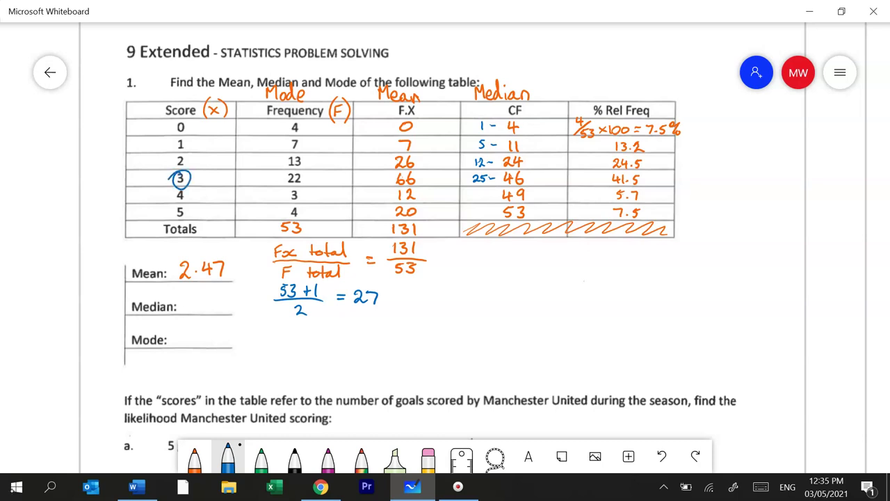
pyautogui.moveTo(192, 297); pyautogui.dragTo(188, 311)
# Circle the frequency 22 and its score 3 in green ink, and write 3 on the Mode line.
pyautogui.click(262, 458)
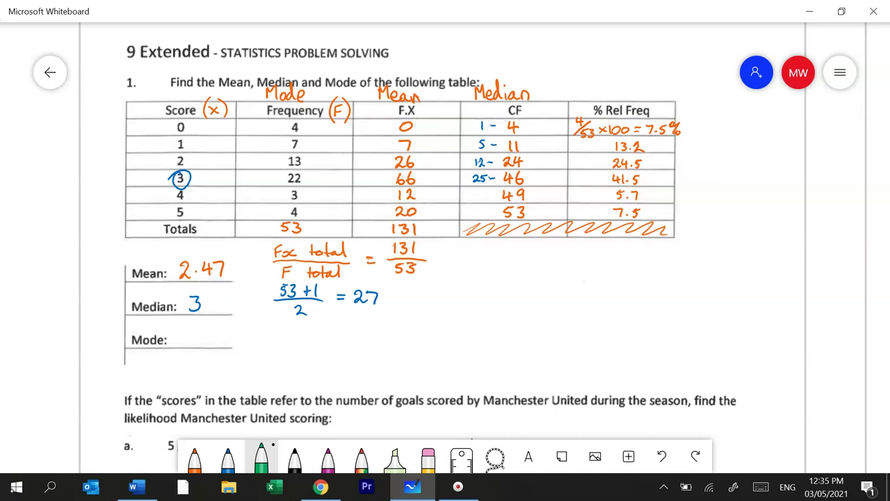
pyautogui.moveTo(299, 169)
pyautogui.mouseDown()
pyautogui.moveTo(288, 185)
pyautogui.moveTo(301, 170)
pyautogui.mouseUp()
pyautogui.moveTo(183, 167); pyautogui.dragTo(200, 171)
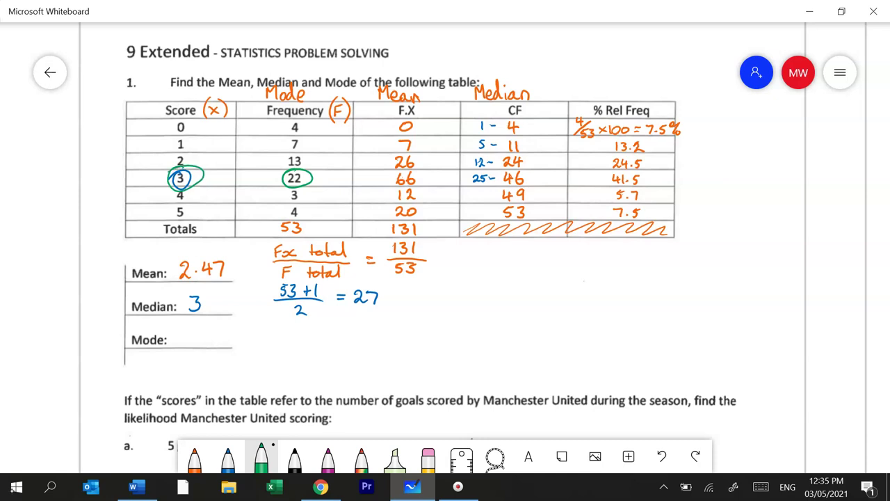
pyautogui.moveTo(188, 324); pyautogui.dragTo(187, 344)
# Mark the score 5 row with a green arrow, circle its 7.5 relative frequency, and write 7.5% under question a.
pyautogui.scroll(-2, 445, 244)
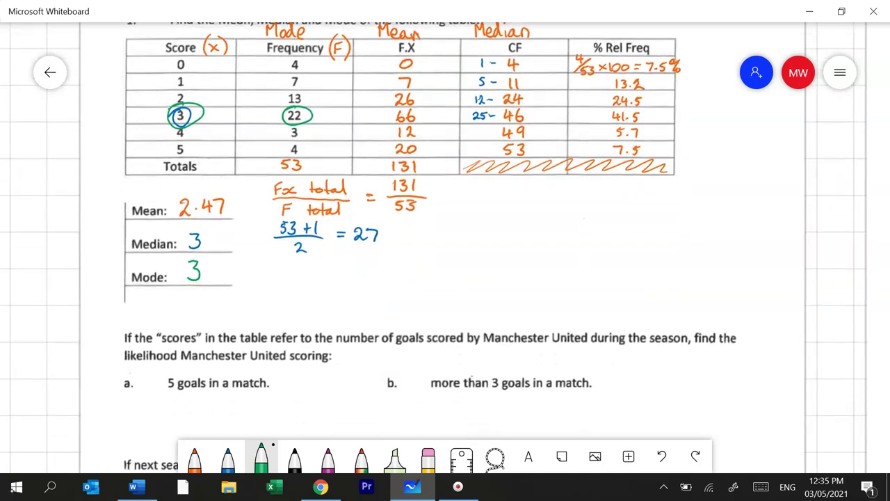
pyautogui.scroll(-5, 445, 243)
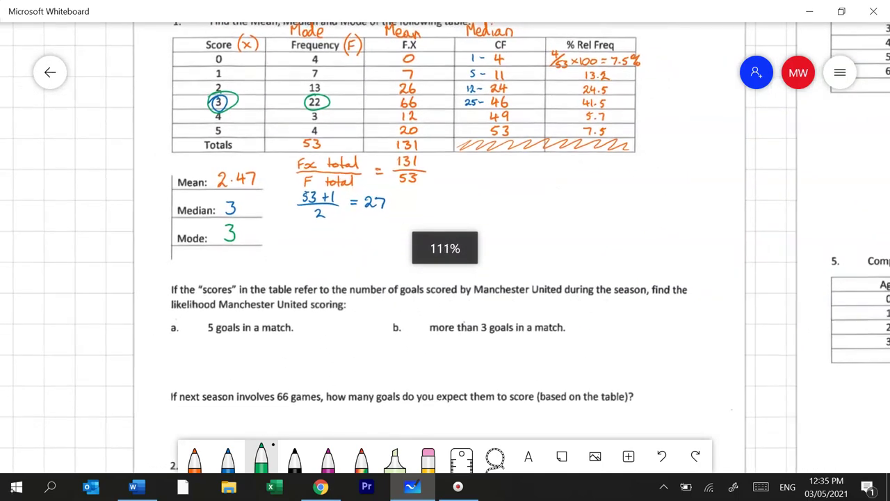
pyautogui.scroll(1, 445, 244)
pyautogui.scroll(-2, 445, 243)
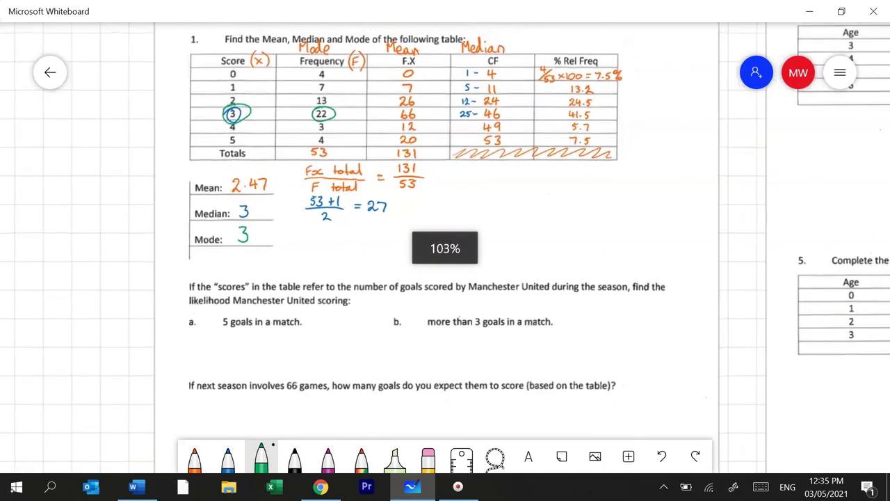
pyautogui.scroll(2, 445, 243)
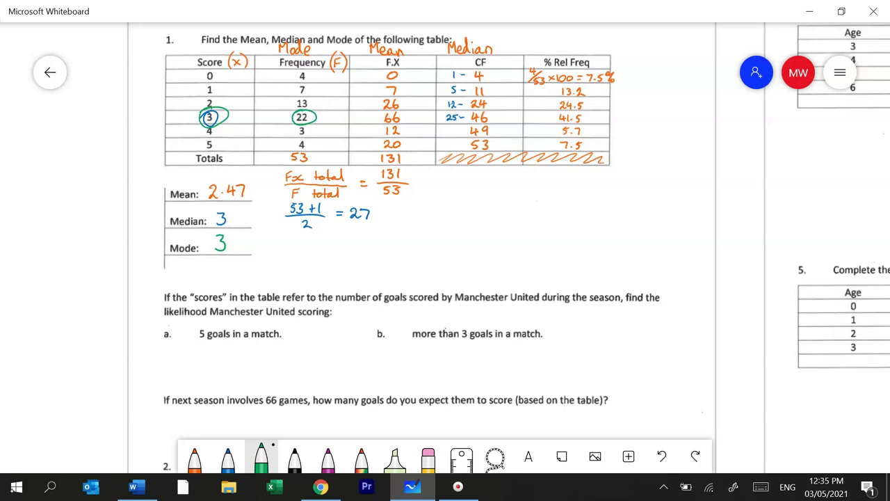
pyautogui.moveTo(160, 142)
pyautogui.mouseDown()
pyautogui.moveTo(171, 140)
pyautogui.moveTo(166, 147)
pyautogui.mouseUp()
pyautogui.moveTo(576, 137)
pyautogui.mouseDown()
pyautogui.moveTo(563, 138)
pyautogui.moveTo(590, 138)
pyautogui.mouseUp()
pyautogui.click(237, 361)
pyautogui.moveTo(218, 355)
pyautogui.mouseDown()
pyautogui.moveTo(243, 370)
pyautogui.moveTo(253, 352)
pyautogui.mouseUp()
pyautogui.moveTo(256, 348); pyautogui.dragTo(264, 370)
pyautogui.moveTo(220, 353)
pyautogui.mouseDown()
pyautogui.moveTo(231, 353)
pyautogui.moveTo(223, 372)
pyautogui.mouseUp()
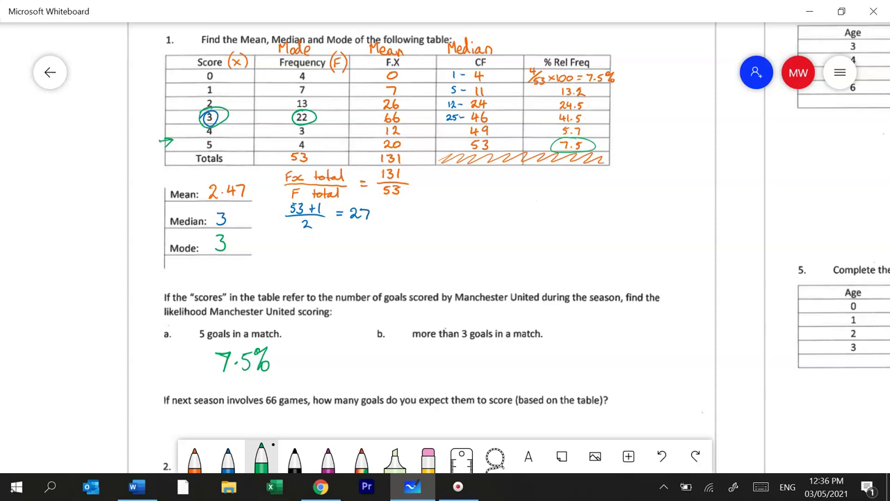
# Mark the relative frequencies 5.7 and 7.5 with purple dashes and write 5.7 + 7.5 = 13.2% under question b.
pyautogui.click(329, 457)
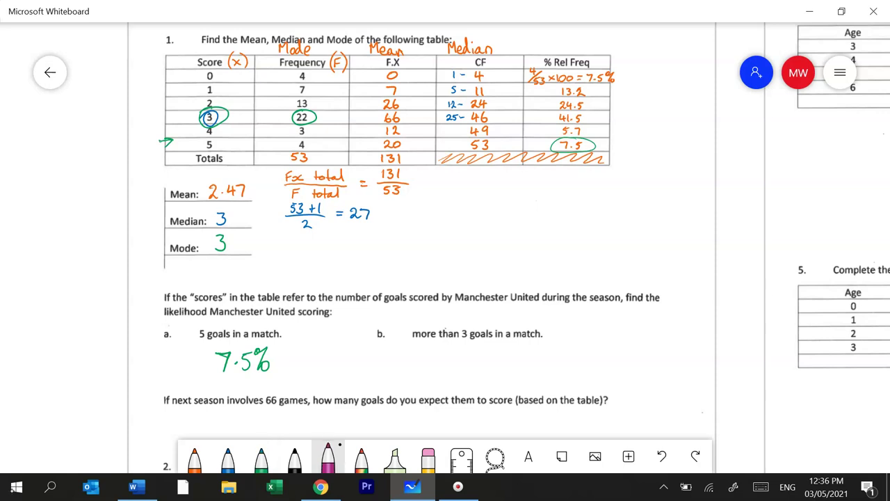
pyautogui.moveTo(588, 132)
pyautogui.mouseDown()
pyautogui.moveTo(603, 132)
pyautogui.moveTo(601, 143)
pyautogui.mouseUp()
pyautogui.moveTo(409, 355)
pyautogui.mouseDown()
pyautogui.moveTo(409, 364)
pyautogui.moveTo(469, 361)
pyautogui.mouseUp()
pyautogui.click(436, 359)
pyautogui.moveTo(472, 349); pyautogui.dragTo(479, 349)
pyautogui.moveTo(527, 348)
pyautogui.mouseDown()
pyautogui.moveTo(528, 363)
pyautogui.moveTo(541, 355)
pyautogui.moveTo(535, 363)
pyautogui.moveTo(577, 361)
pyautogui.moveTo(583, 344)
pyautogui.moveTo(588, 362)
pyautogui.mouseUp()
pyautogui.moveTo(593, 356); pyautogui.dragTo(592, 357)
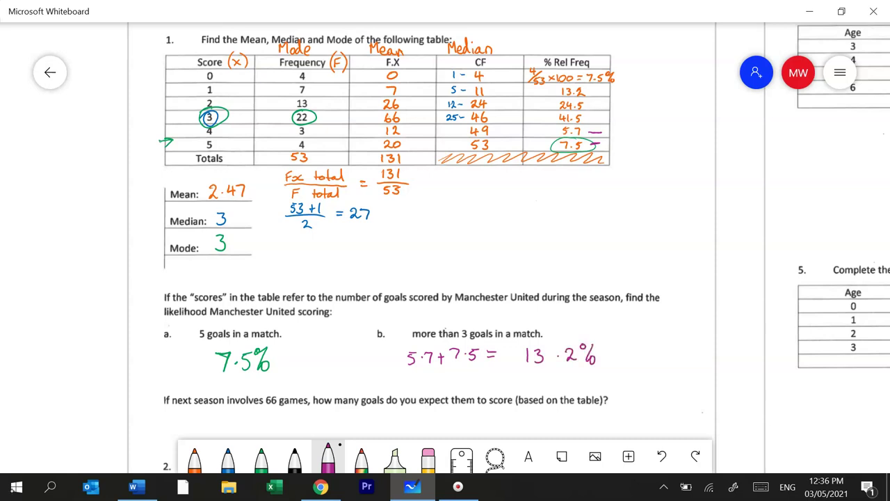
# Answer the 66-game question in purple with 2.47 × 66 = 163.02 and the conclusion "∴ Approx 163".
pyautogui.scroll(-3, 445, 250)
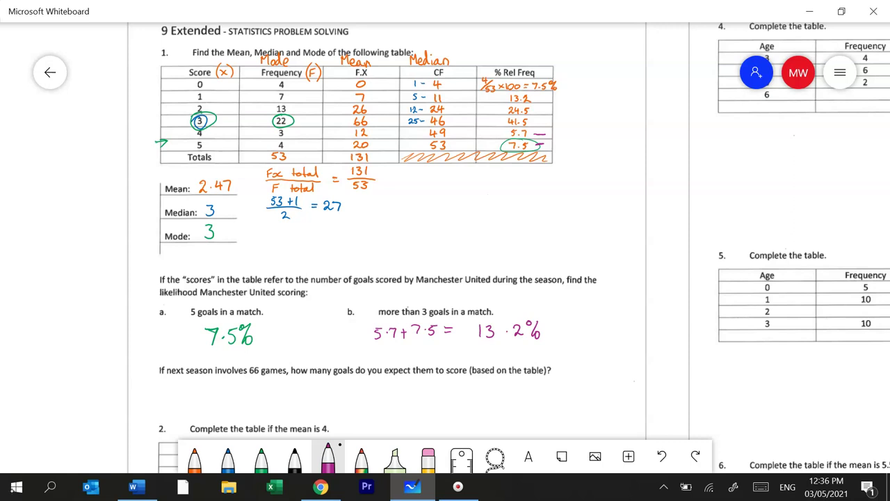
pyautogui.moveTo(204, 391)
pyautogui.mouseDown()
pyautogui.moveTo(215, 404)
pyautogui.moveTo(236, 403)
pyautogui.mouseUp()
pyautogui.moveTo(241, 391)
pyautogui.mouseDown()
pyautogui.moveTo(247, 404)
pyautogui.moveTo(274, 405)
pyautogui.mouseUp()
pyautogui.moveTo(274, 395)
pyautogui.mouseDown()
pyautogui.moveTo(264, 407)
pyautogui.moveTo(331, 393)
pyautogui.moveTo(350, 405)
pyautogui.moveTo(361, 395)
pyautogui.moveTo(376, 403)
pyautogui.moveTo(406, 391)
pyautogui.moveTo(431, 403)
pyautogui.mouseUp()
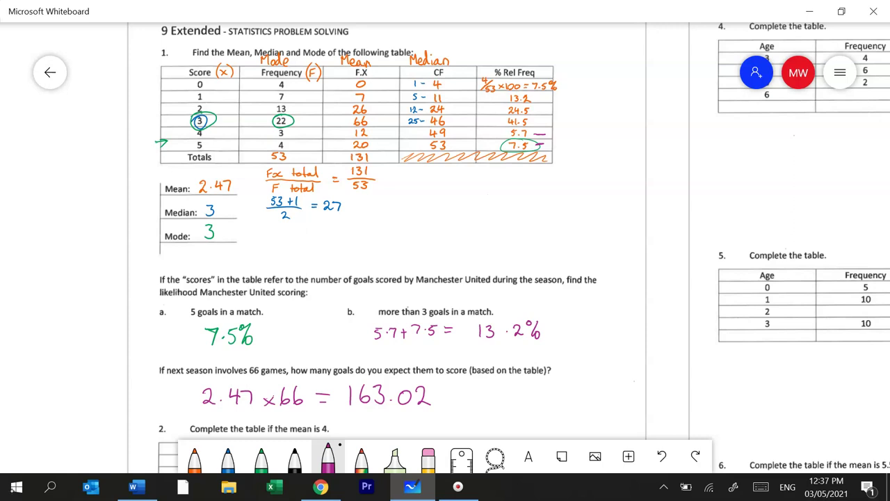
pyautogui.click(457, 486)
pyautogui.moveTo(503, 408)
pyautogui.mouseDown()
pyautogui.moveTo(512, 402)
pyautogui.moveTo(514, 417)
pyautogui.moveTo(532, 402)
pyautogui.moveTo(553, 409)
pyautogui.moveTo(543, 410)
pyautogui.moveTo(586, 399)
pyautogui.moveTo(596, 408)
pyautogui.mouseUp()
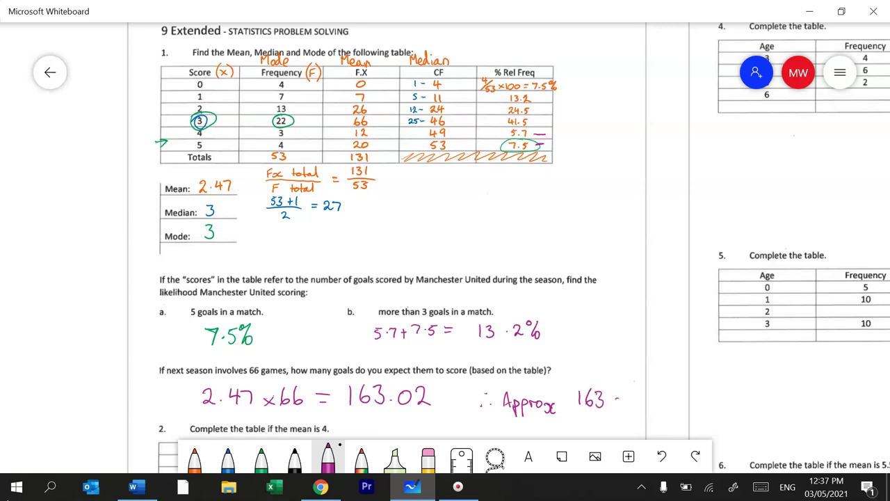